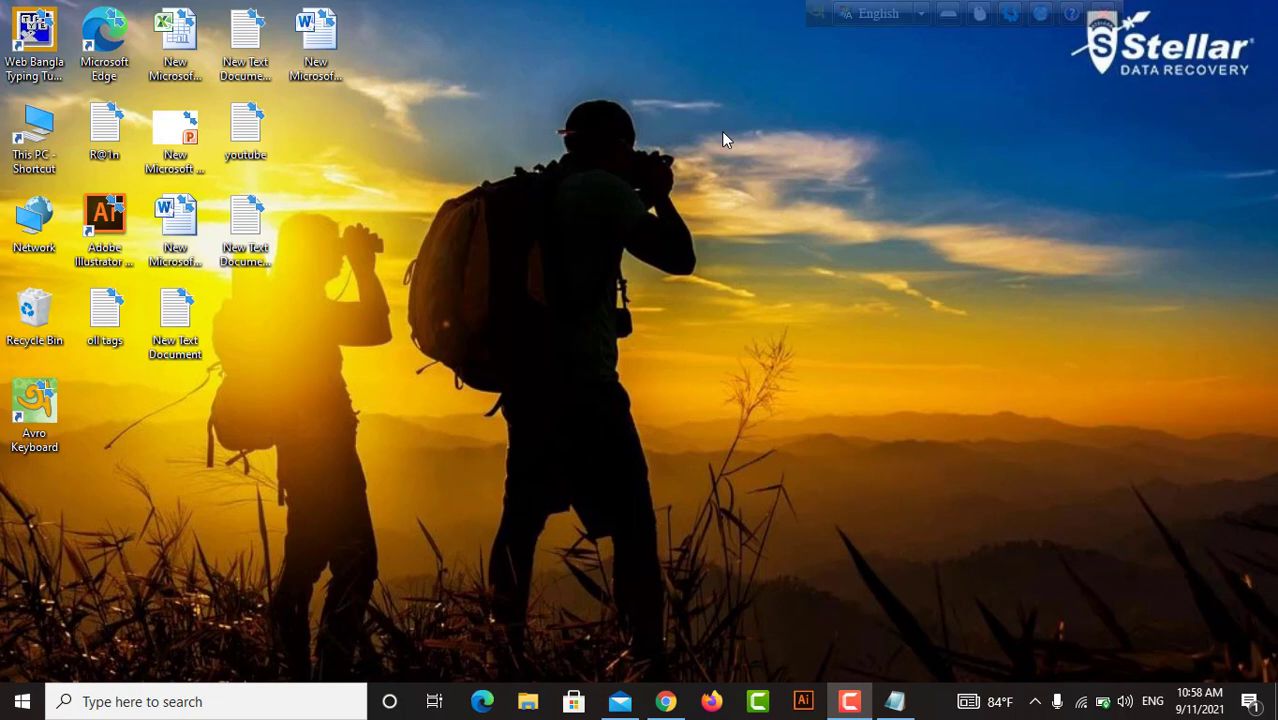
Refresh the Windows desktop from its right-click menu.
right_click(722, 131)
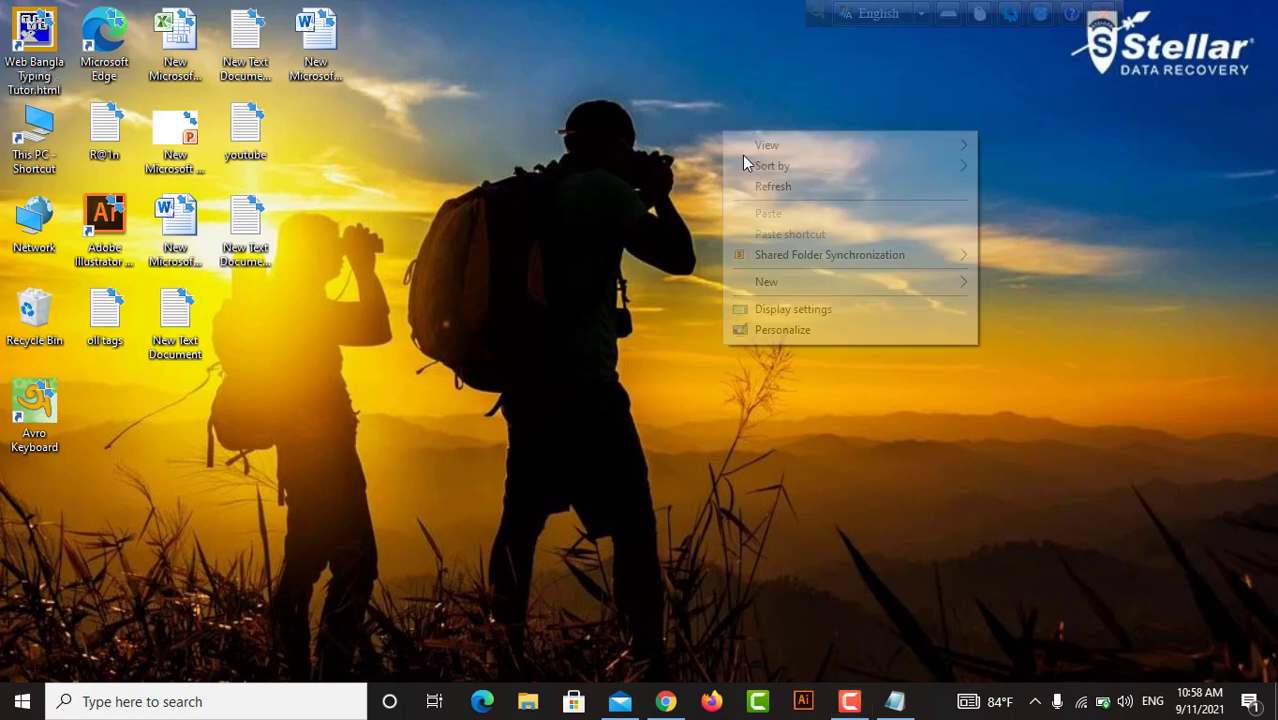
click(790, 188)
Open Chrome, switch to the Freepik tab and sign in with the Google account.
click(660, 704)
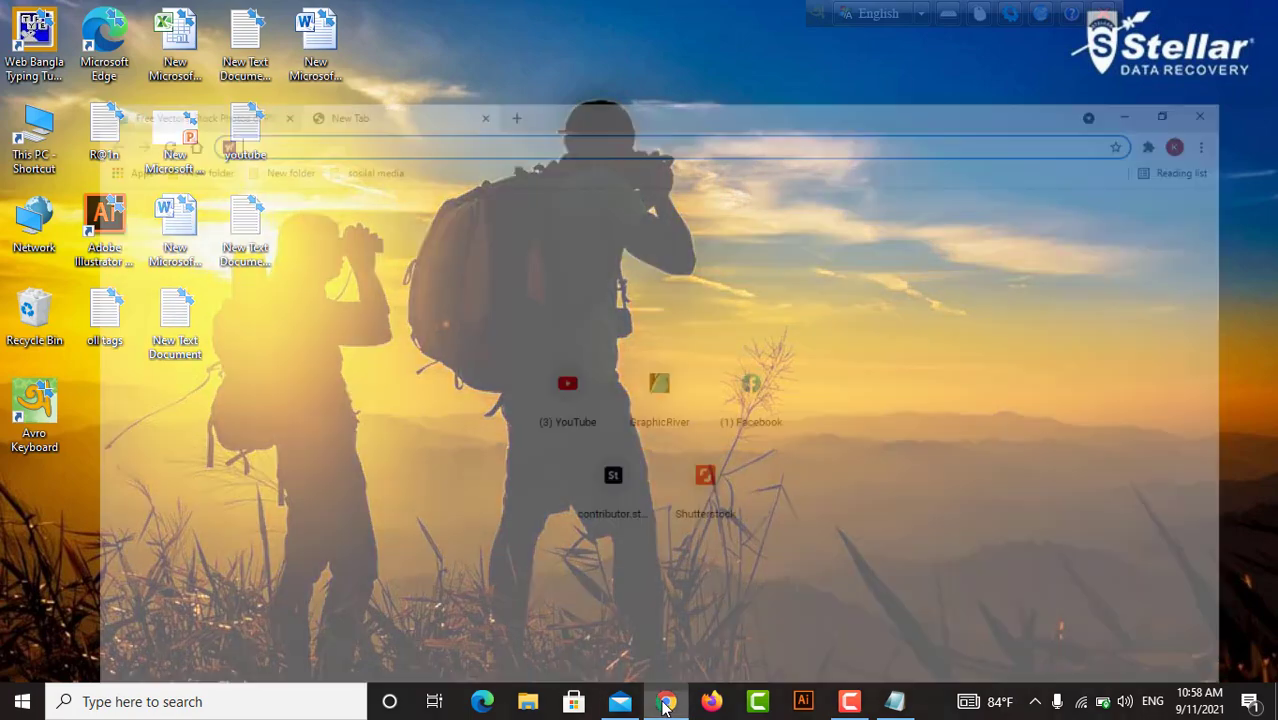
click(28, 12)
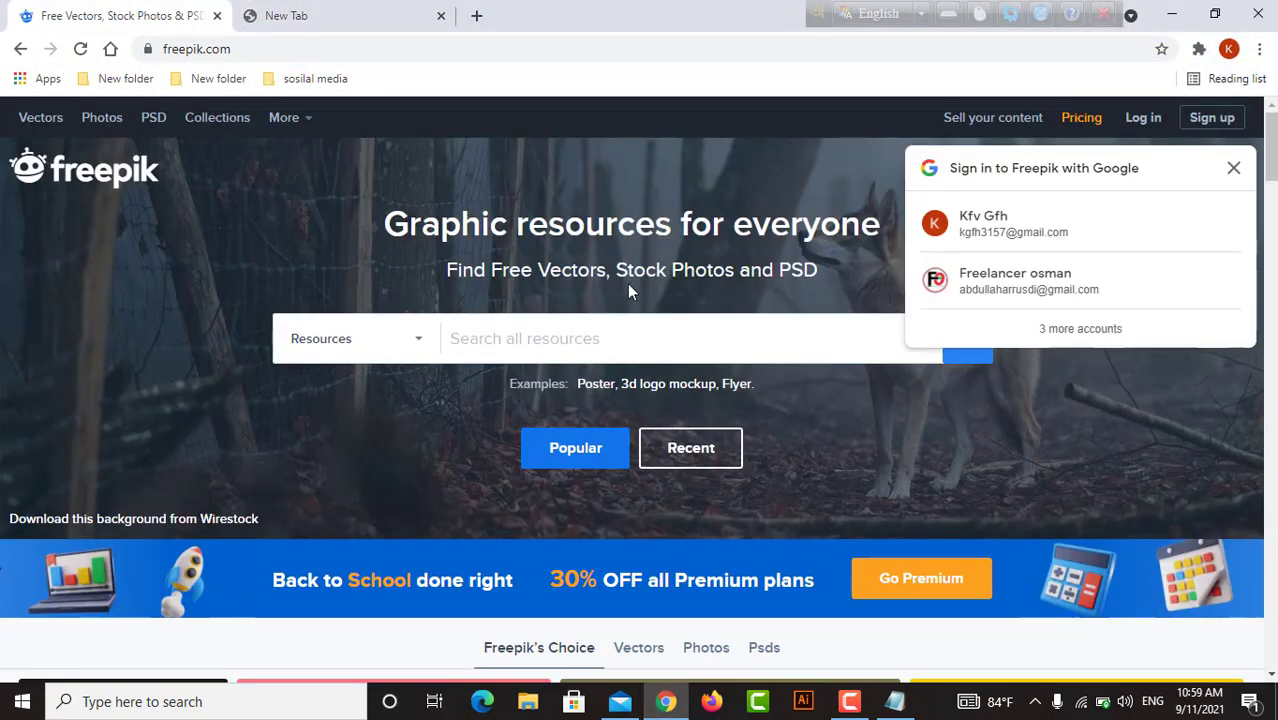
click(1006, 229)
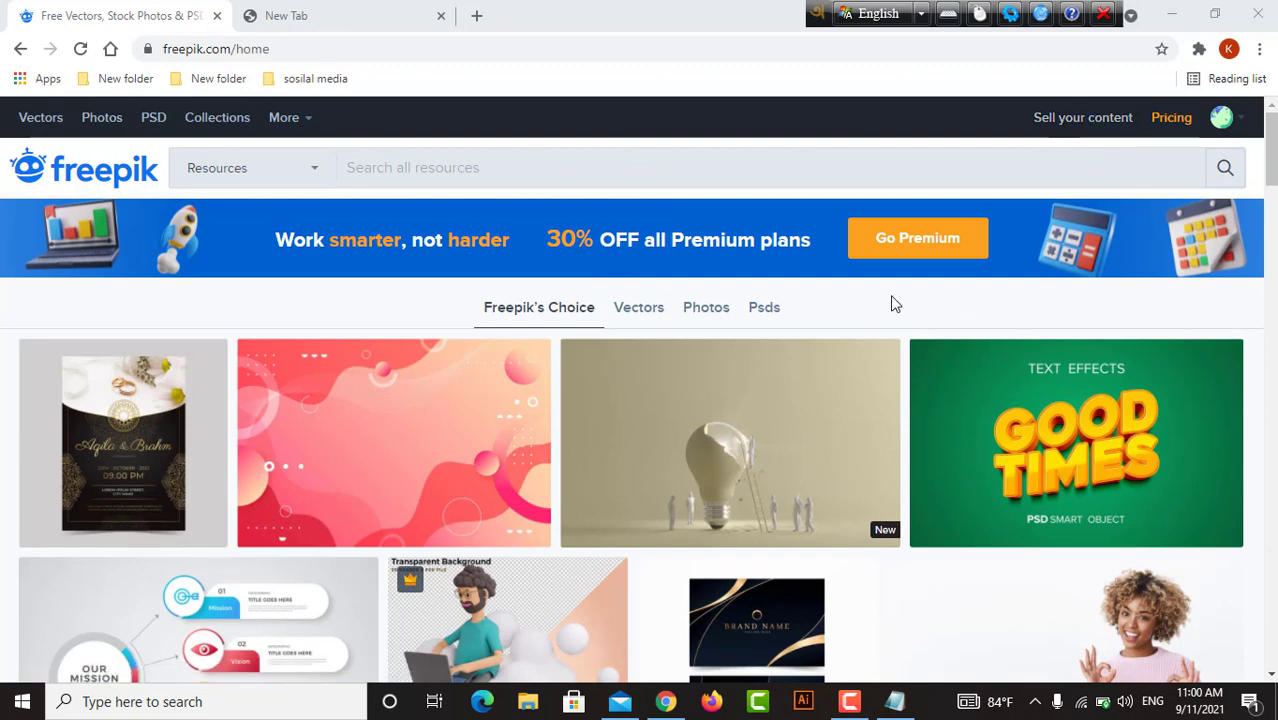
Go to the contributor dashboard via 'Sell your content', briefly open and close Mail, then restore Chrome.
click(1075, 119)
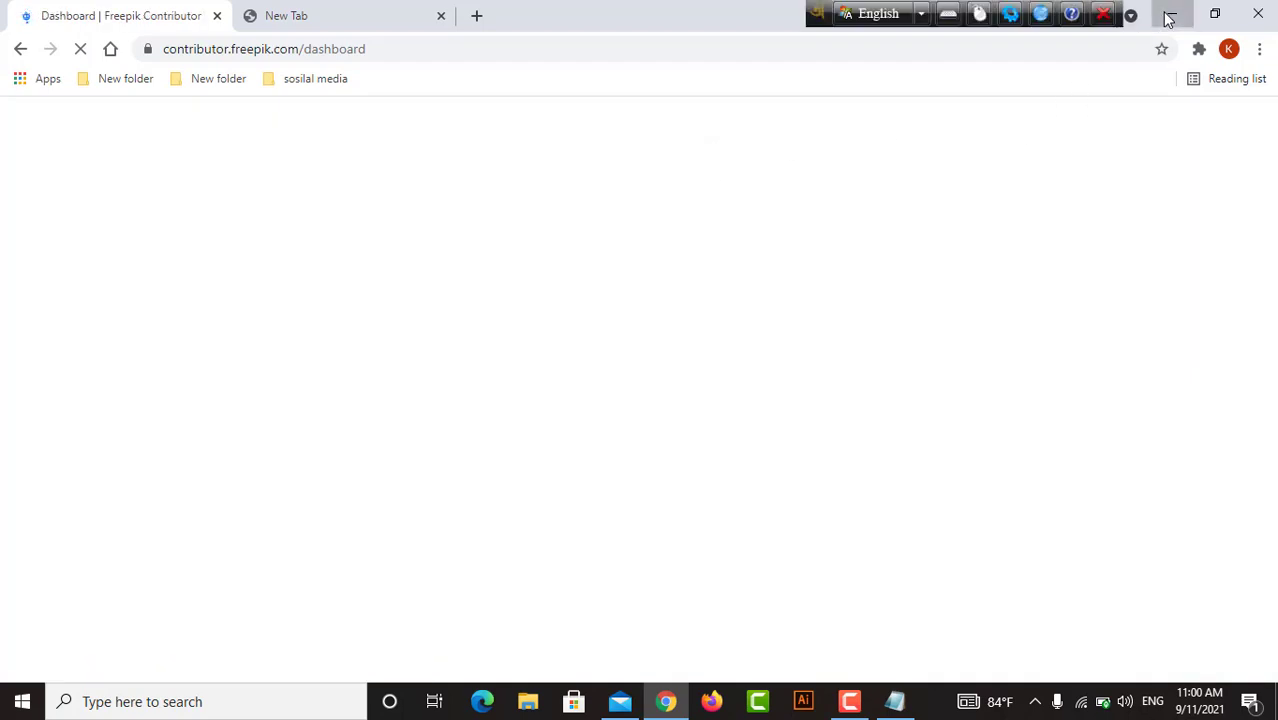
click(1169, 16)
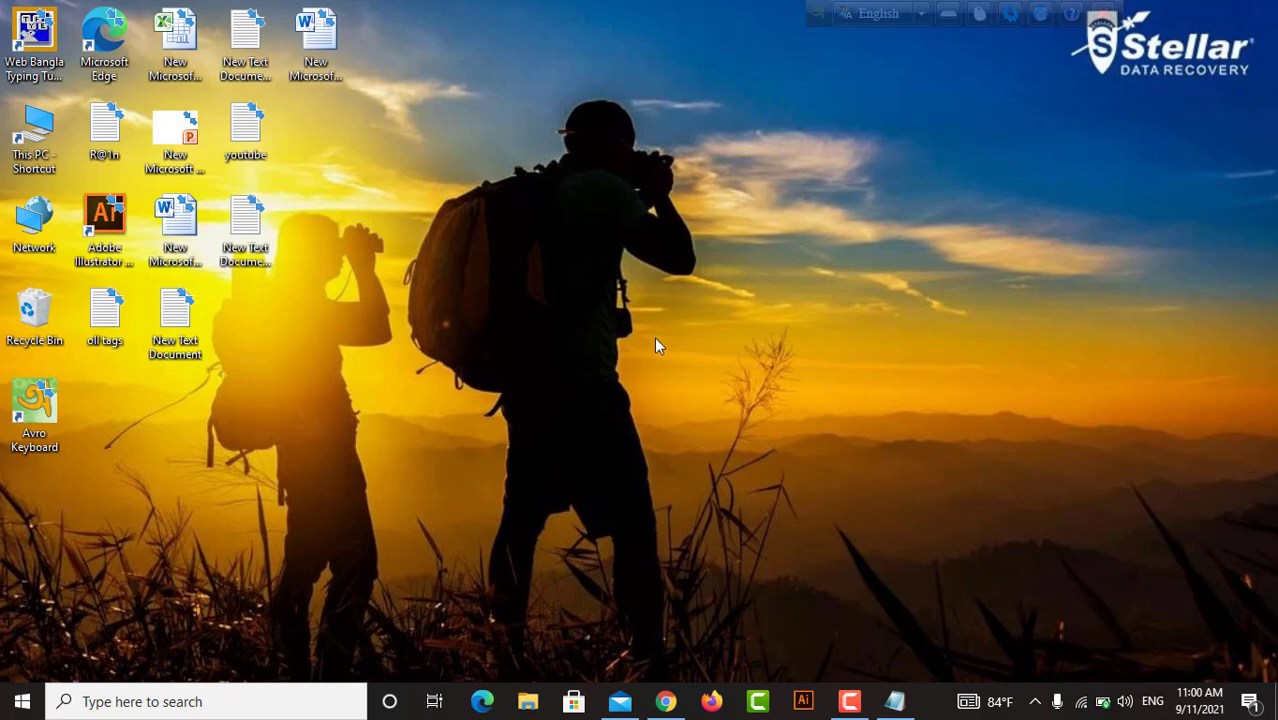
click(620, 701)
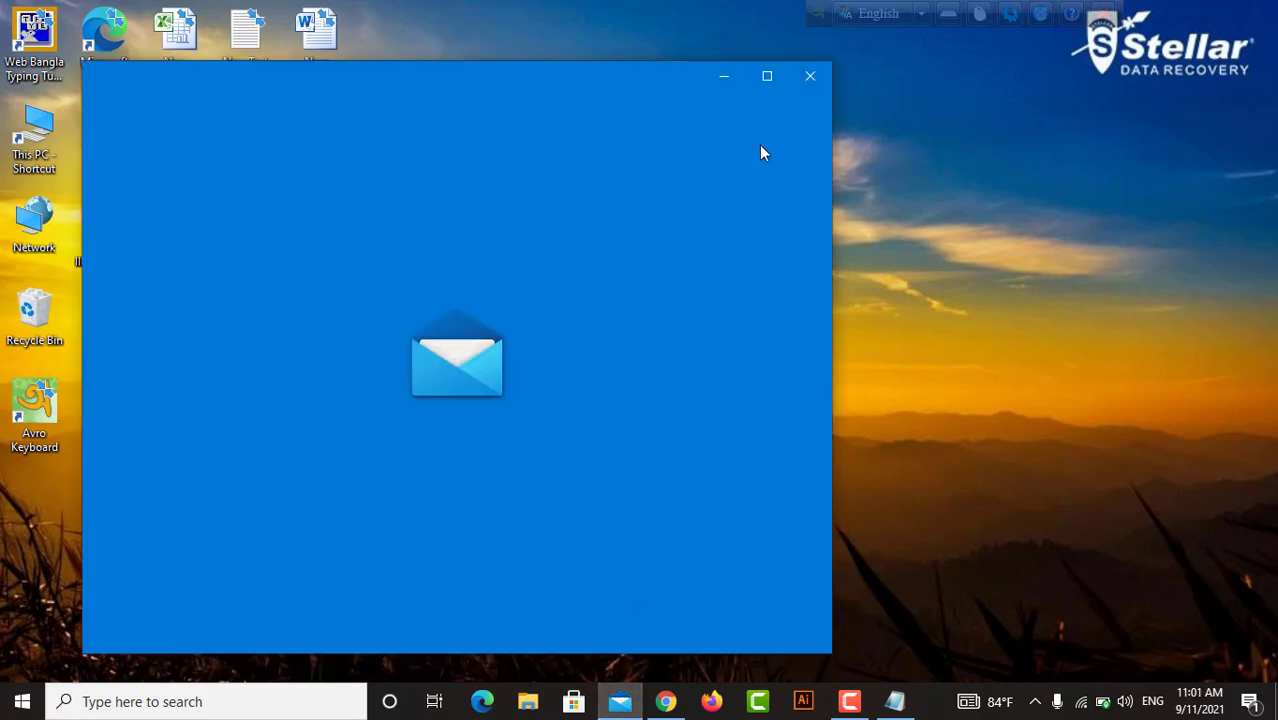
click(809, 76)
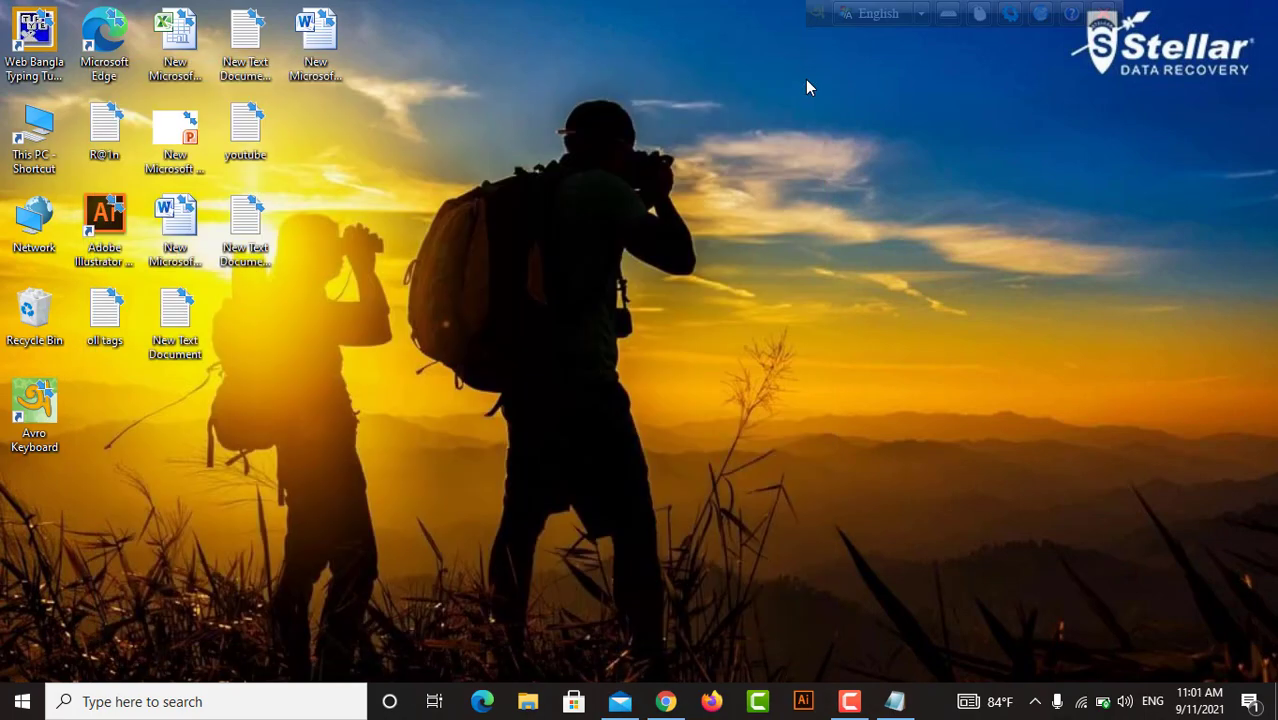
click(666, 702)
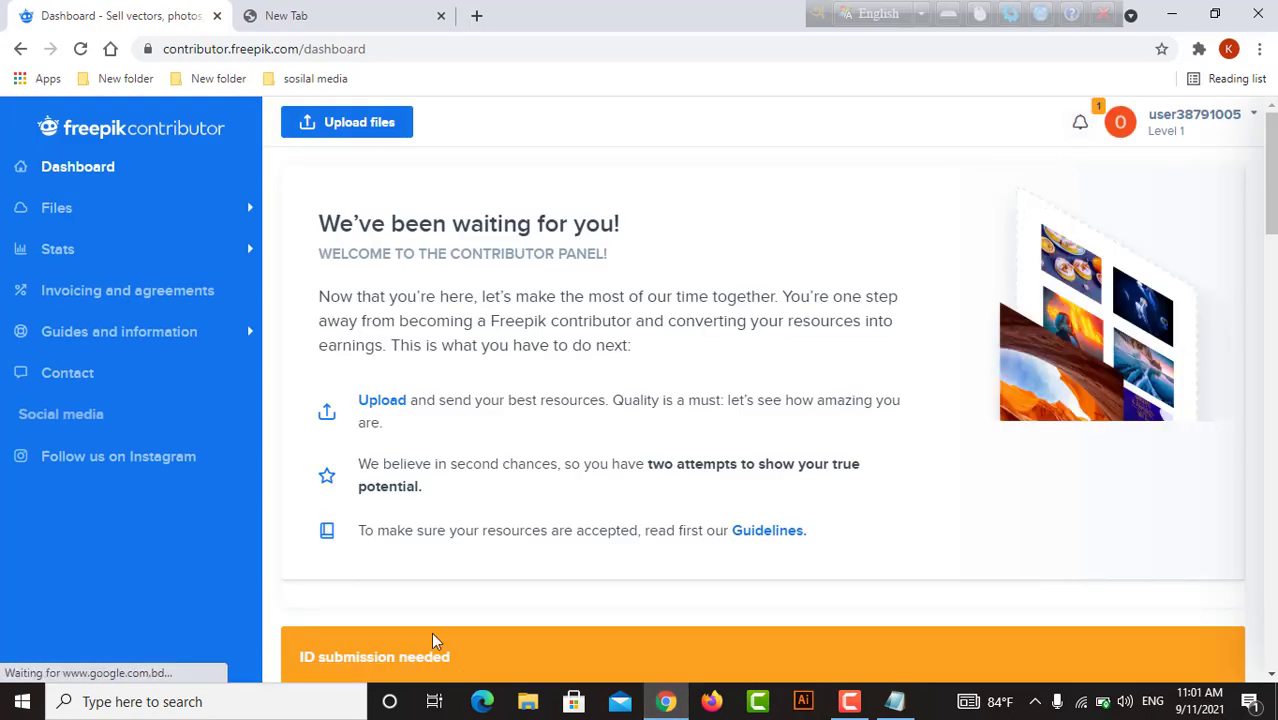
Scroll the dashboard down until the orange 'ID submission needed' box is fully visible.
scroll(433, 641, down, 2)
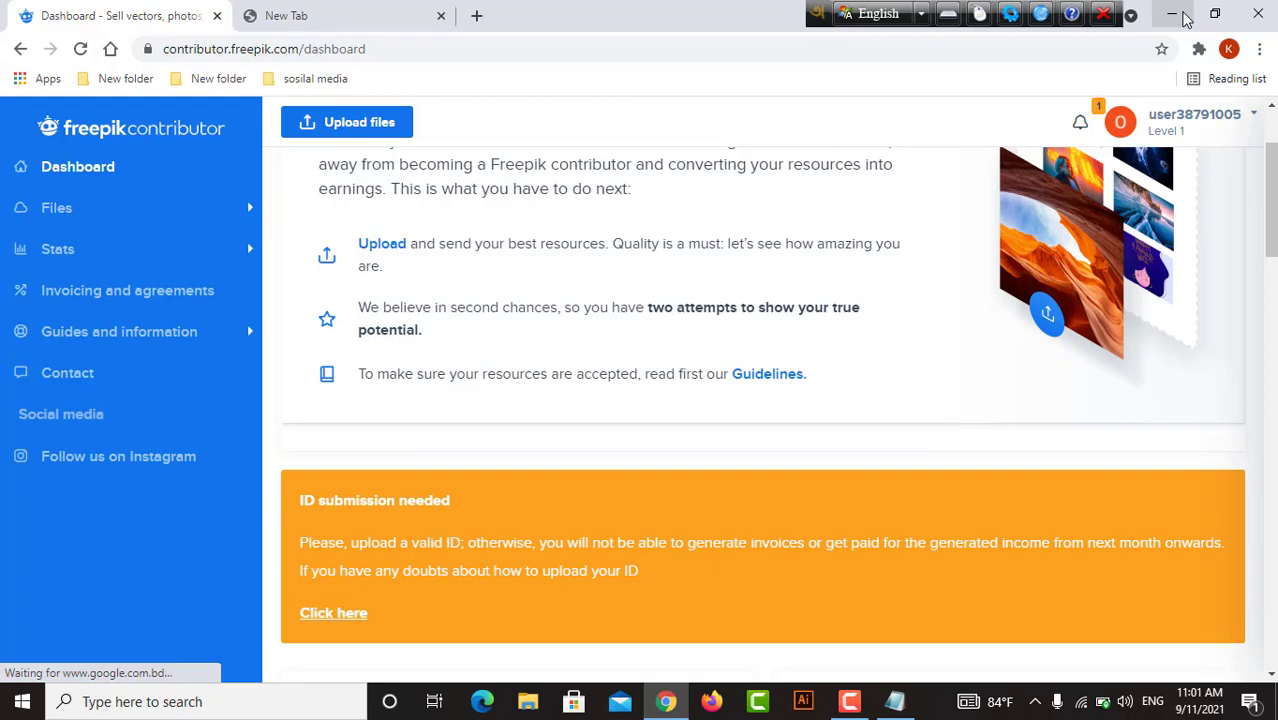
Minimize Chrome and refresh the Windows desktop.
click(1175, 15)
right_click(828, 143)
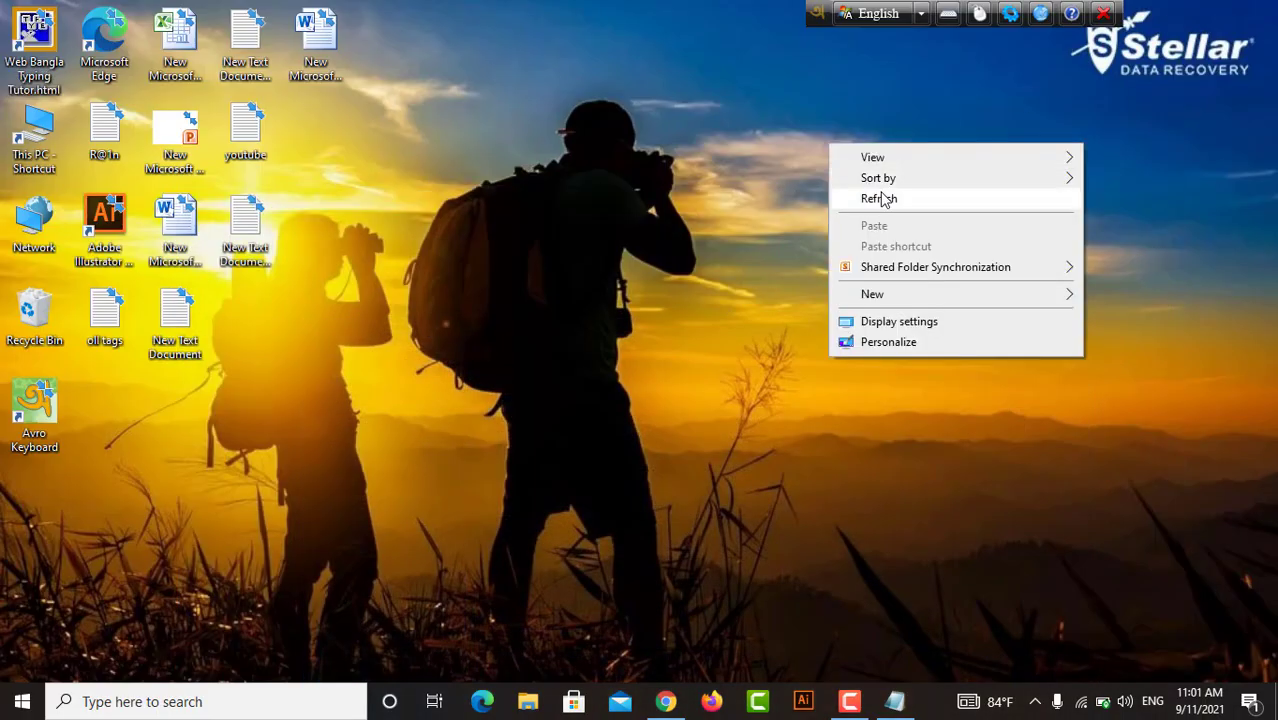
click(882, 199)
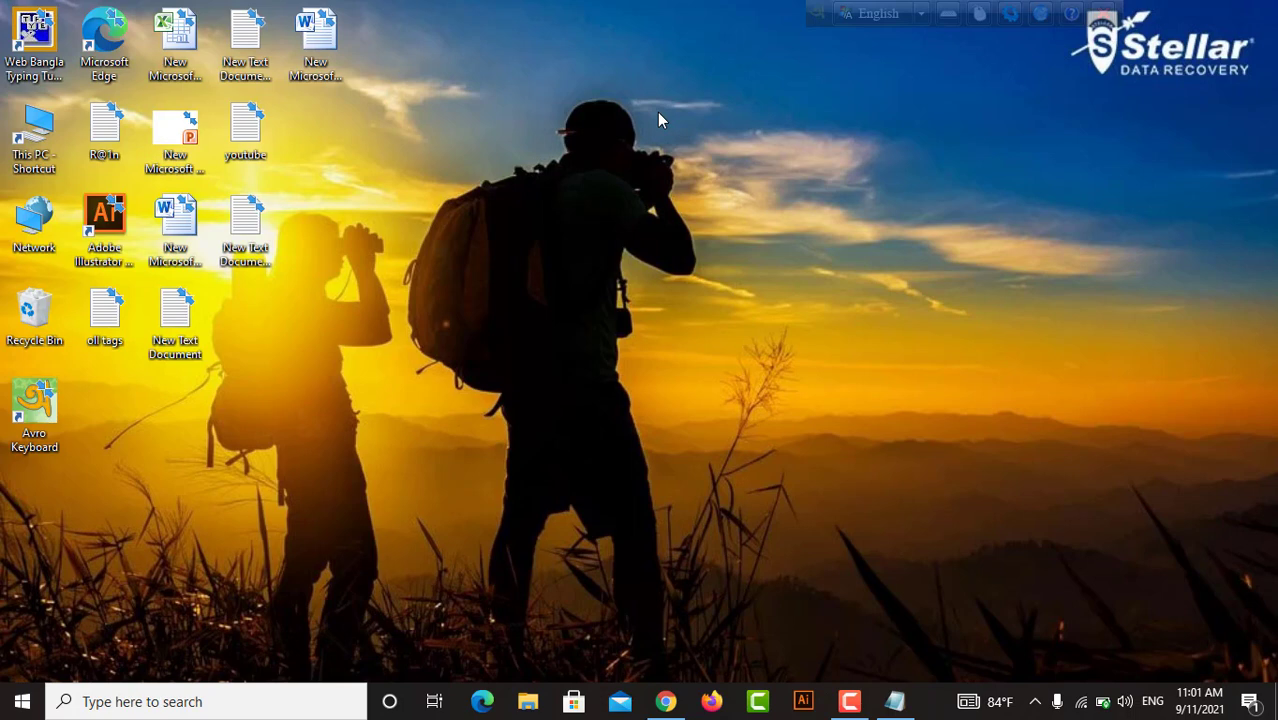
Load YouTube from the 'sosilal media' bookmarks in the second tab, then minimize Chrome and bring up Camtasia.
click(665, 701)
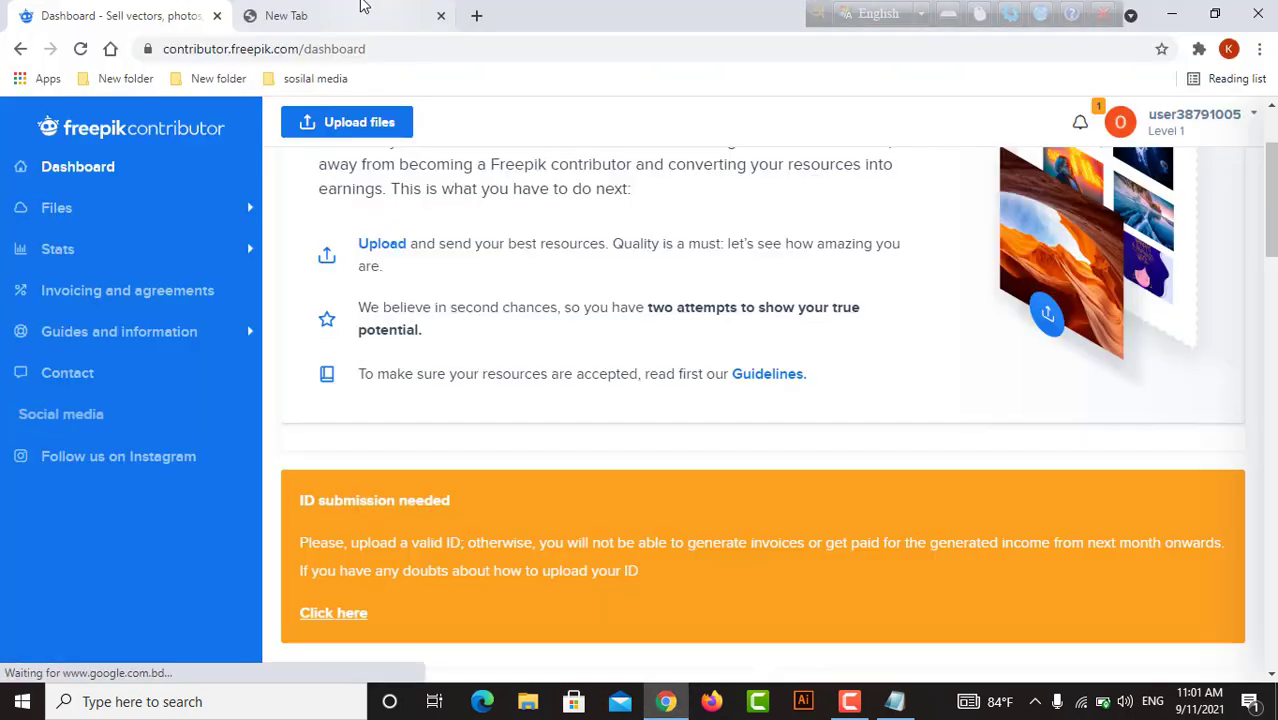
click(320, 14)
click(322, 84)
click(322, 150)
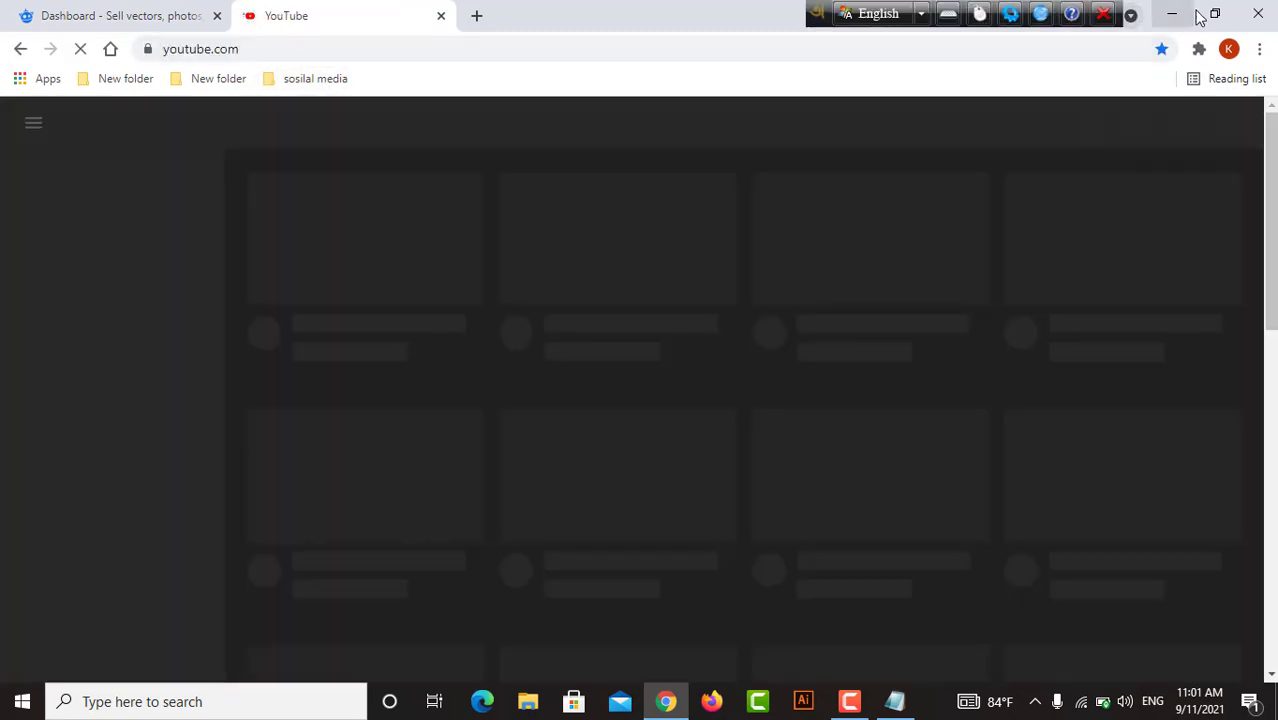
click(1167, 16)
click(851, 695)
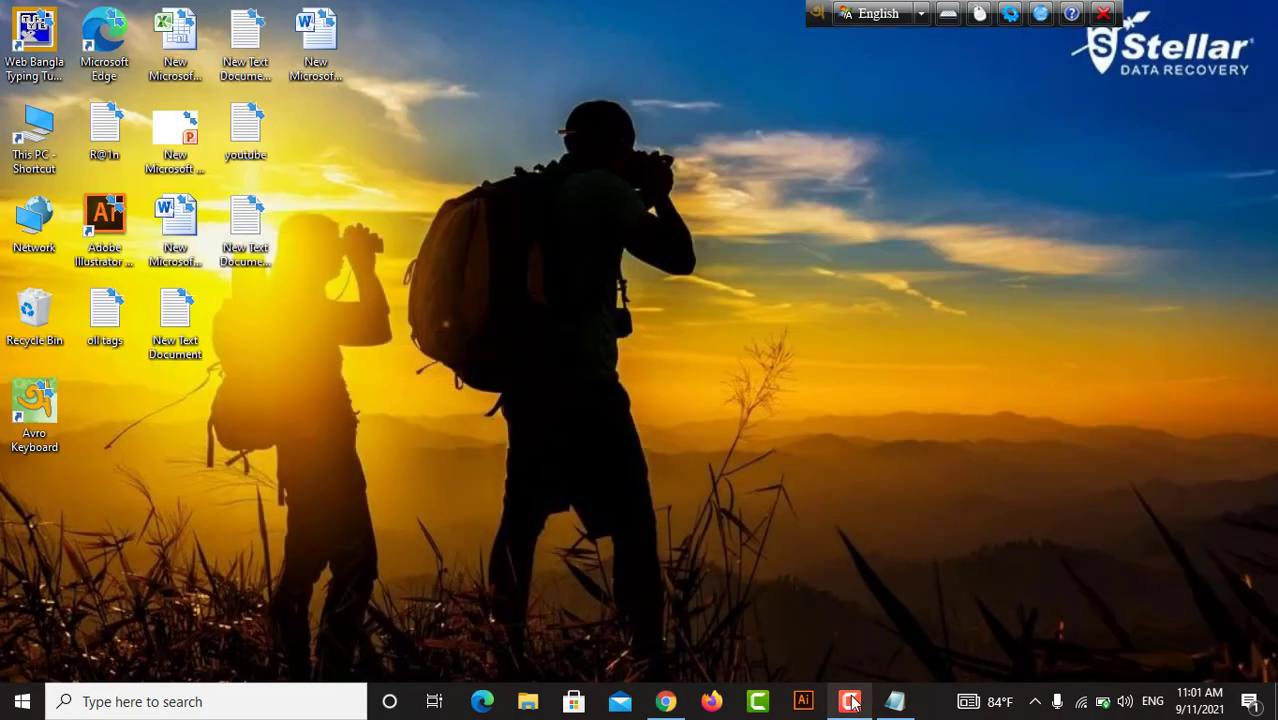